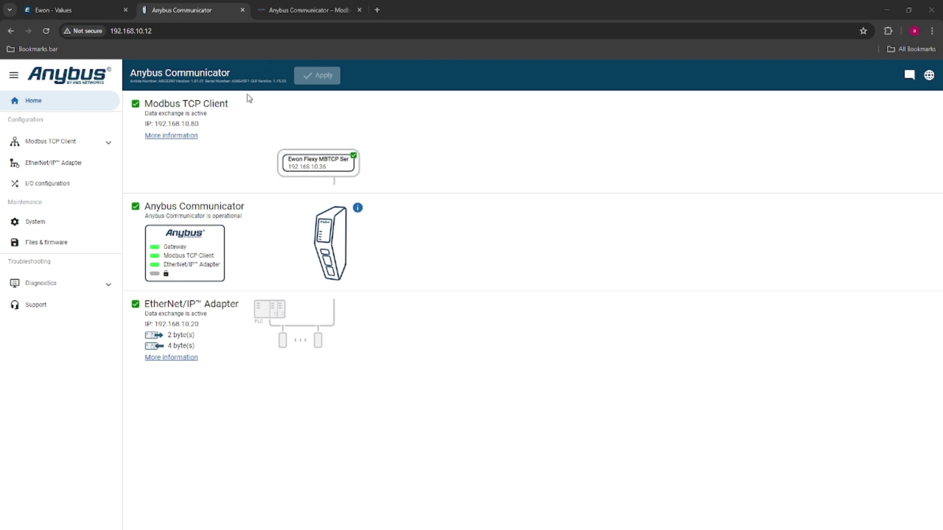
Check the firmware files on the product support page, open the Communicator's firmware upload dialog, and cancel it
click(326, 8)
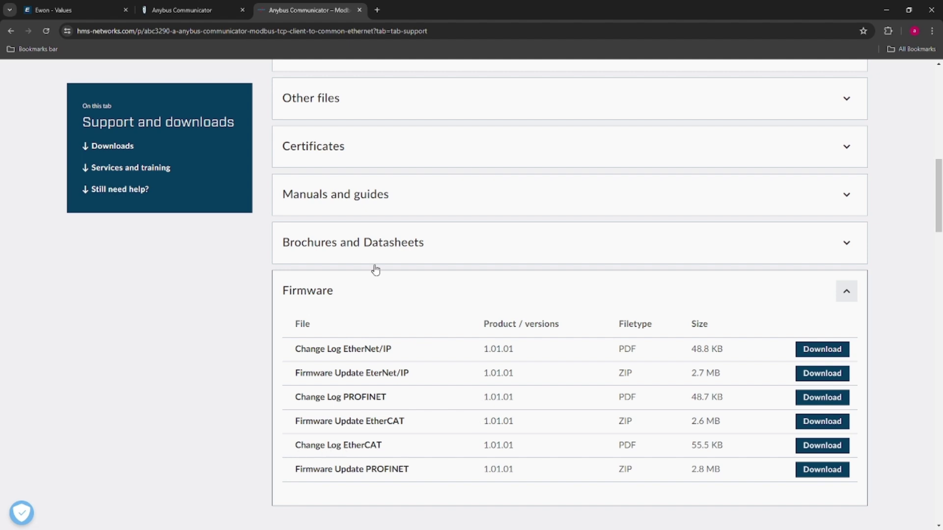
click(182, 10)
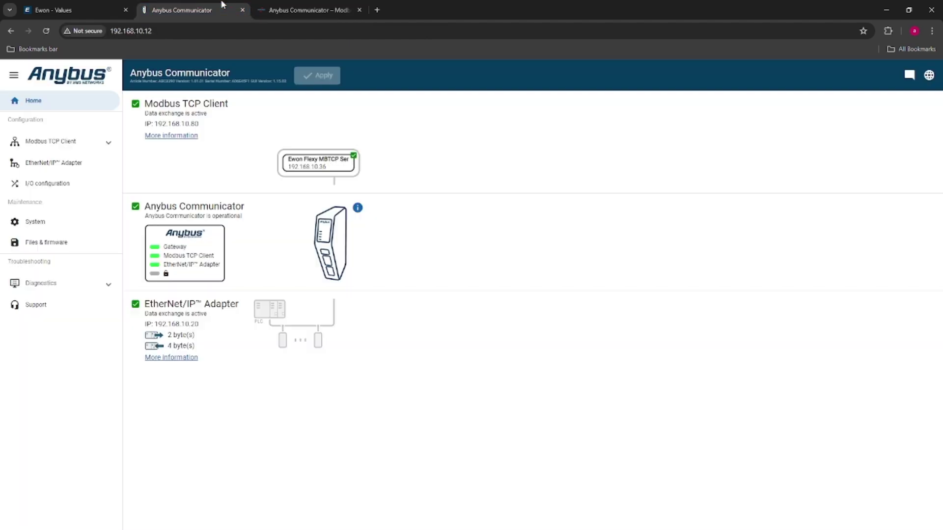
click(44, 247)
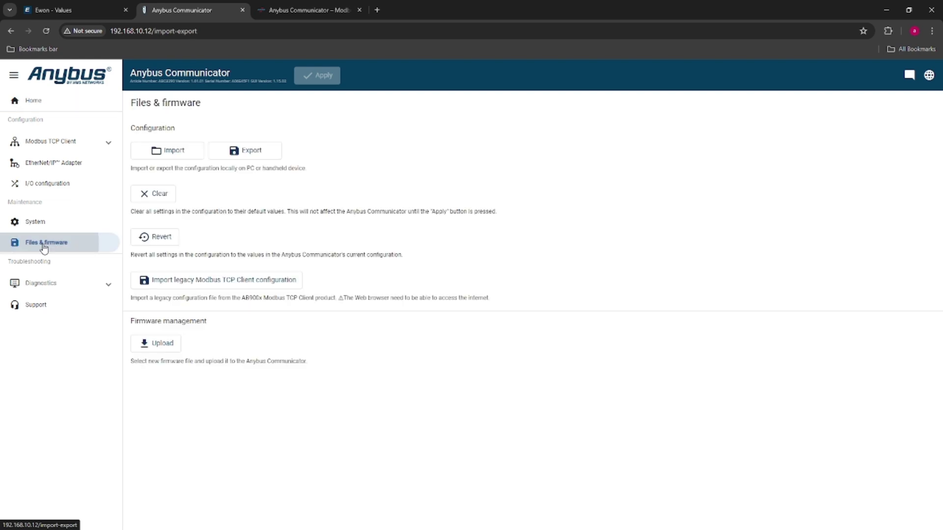
click(163, 344)
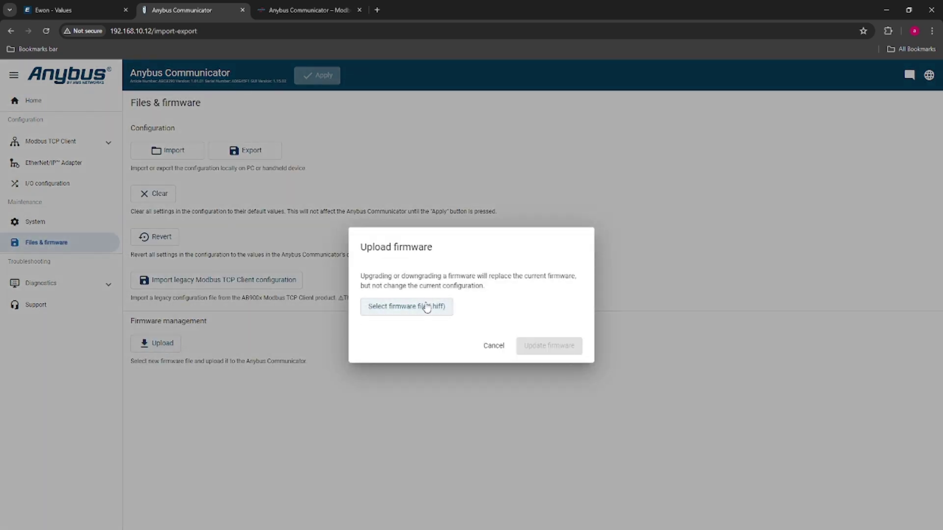
click(494, 346)
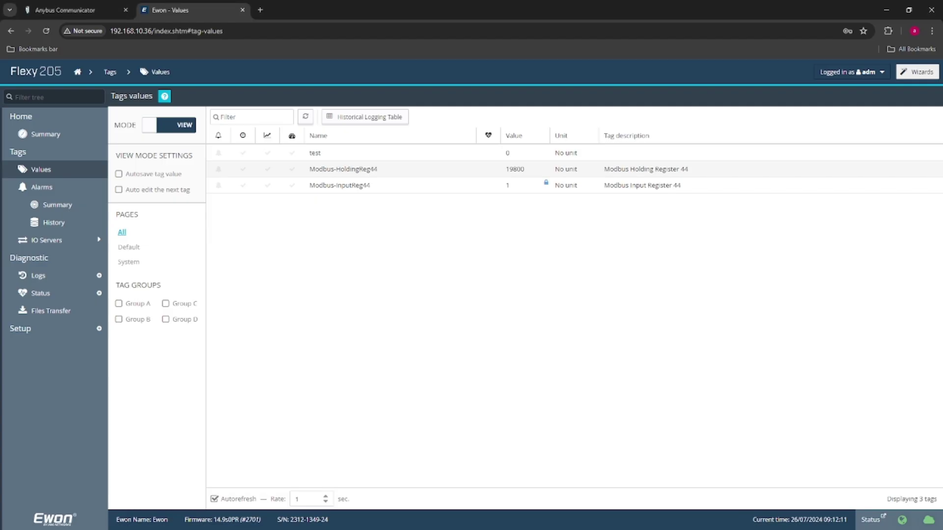
Compare the Anybus Communicator's home page status with the Ewon Flexy's Modbus tag values
click(90, 9)
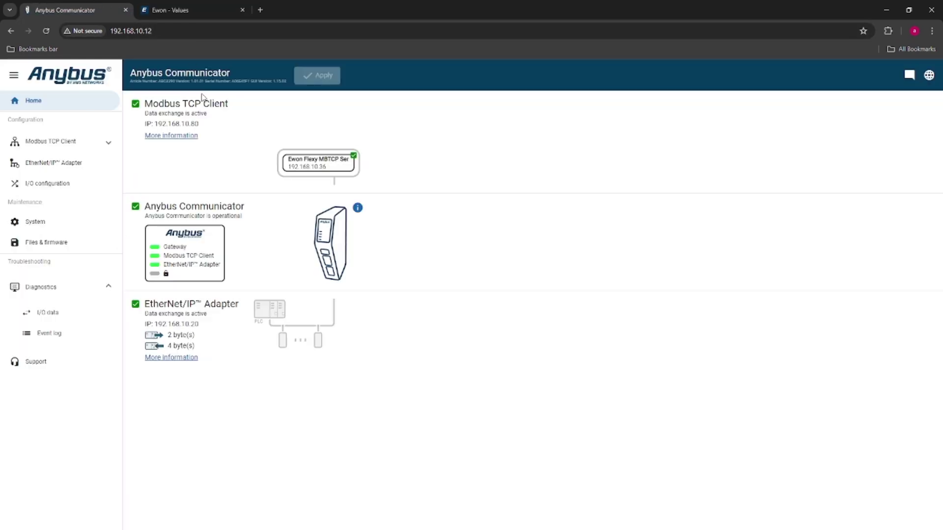
click(208, 6)
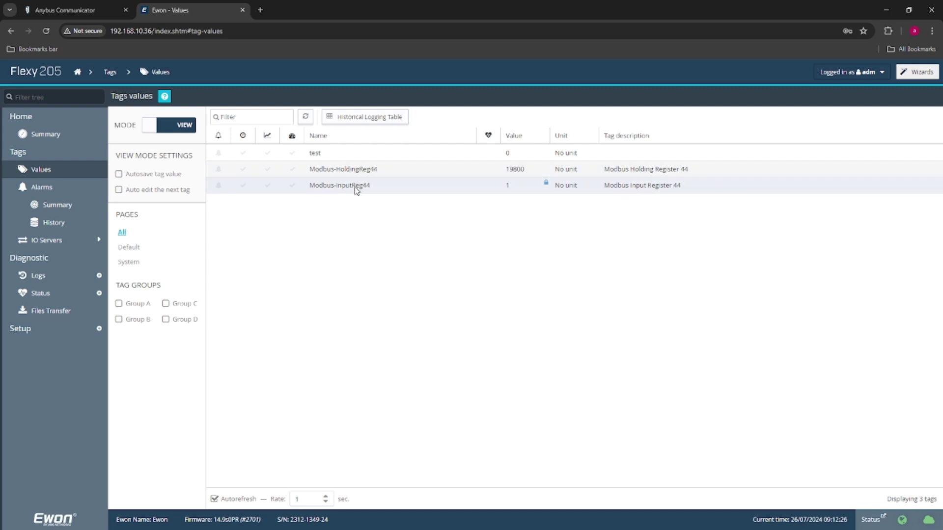
click(74, 10)
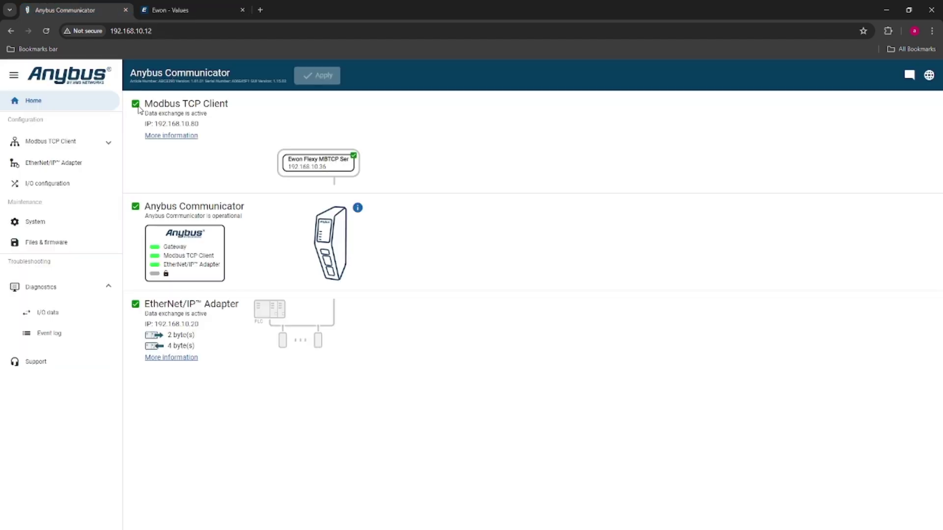
Review the Modbus TCP server's transaction properties for InputReg1 - Temperature and Write HoldReg 1 - Set Temp, including the latter's offline option
click(92, 146)
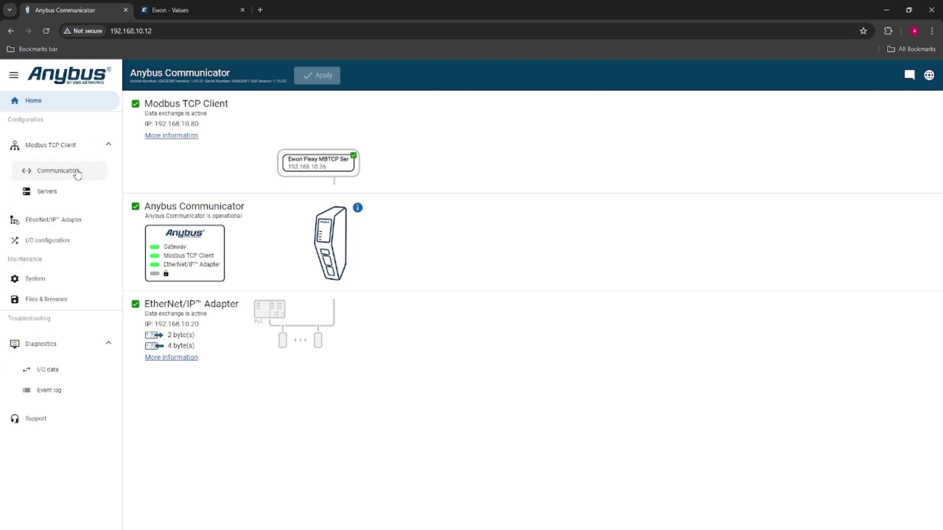
click(75, 172)
click(70, 198)
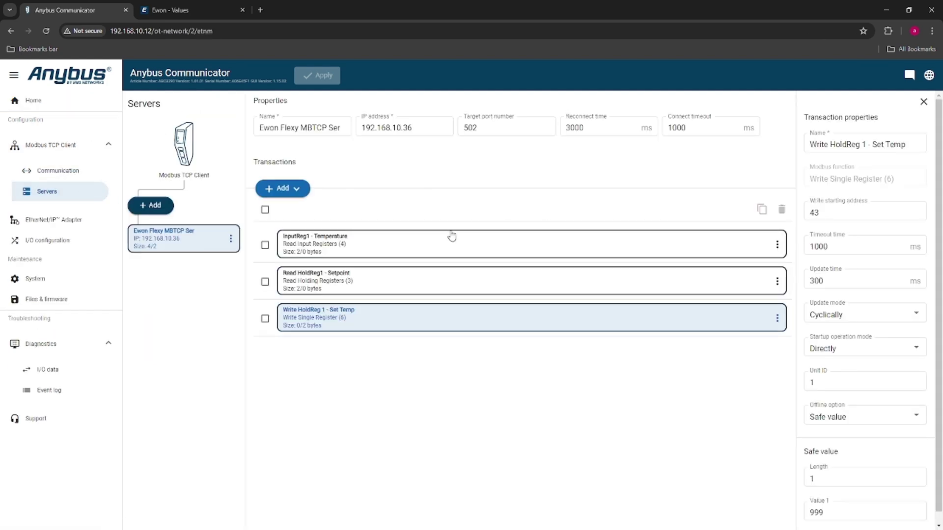
click(439, 247)
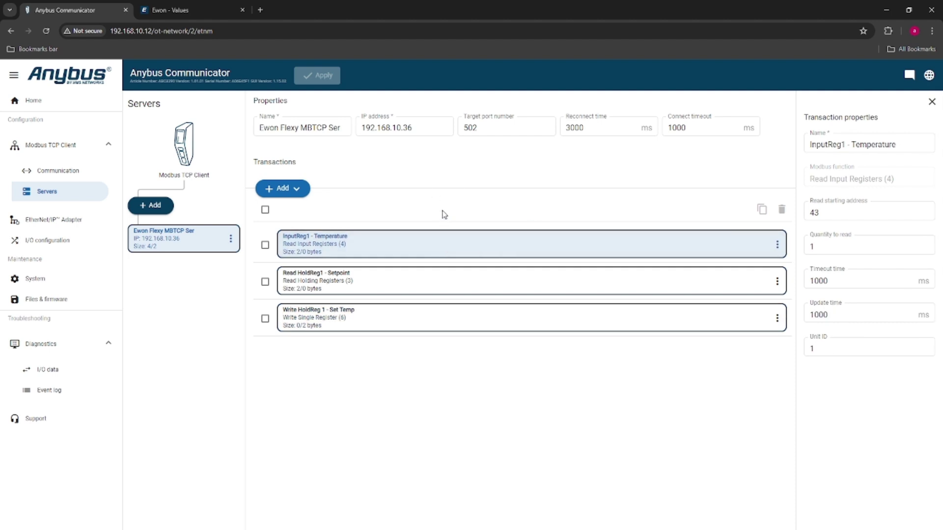
click(486, 321)
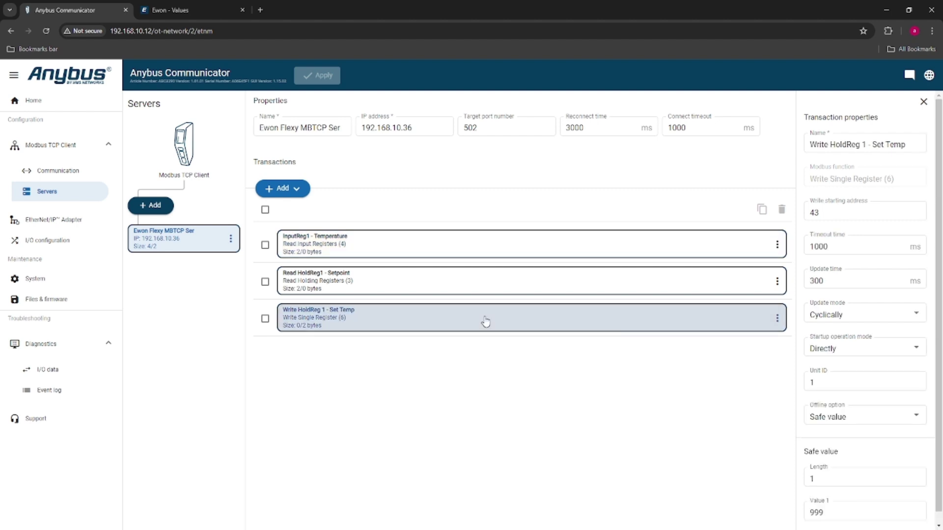
mouse_move(826, 371)
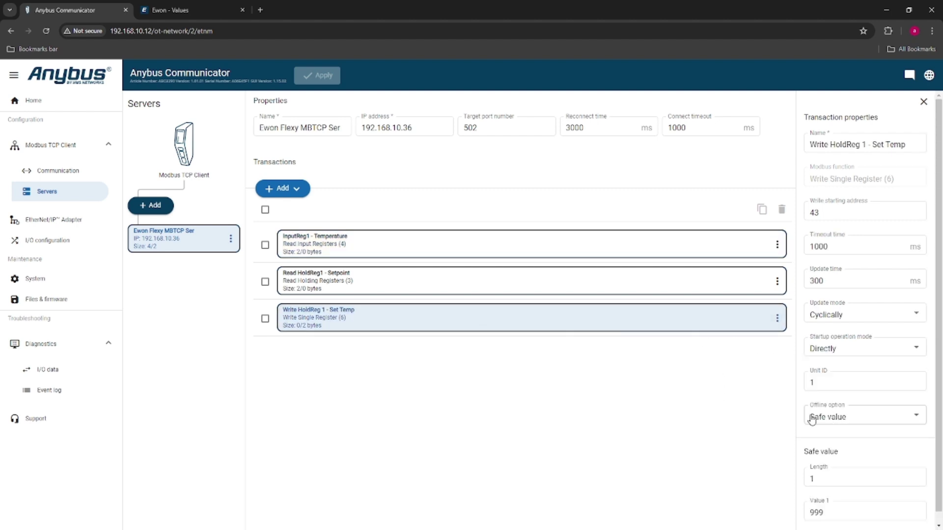
mouse_move(845, 427)
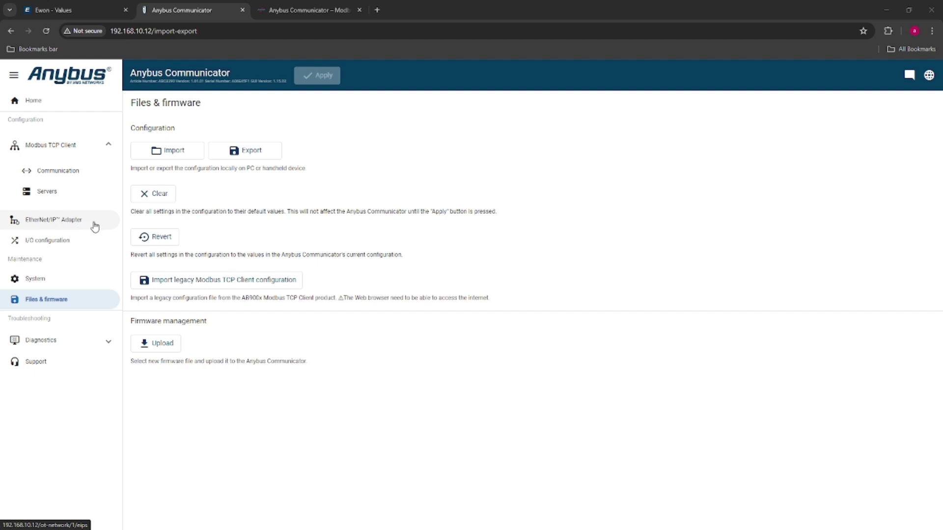
Review the EtherNet/IP Adapter's IP settings, connection settings and EDS file option
click(57, 225)
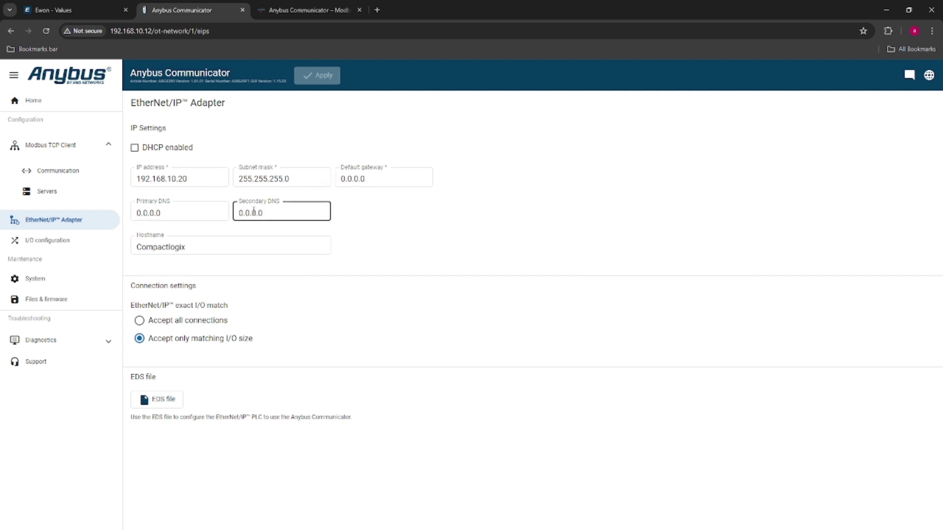
mouse_move(157, 245)
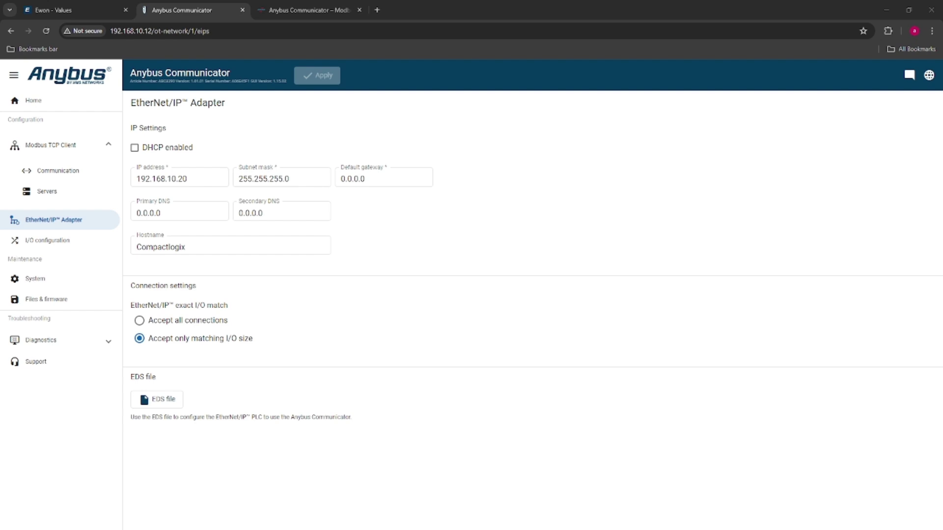
Switch to RSLogix 5000 and start registering a single device description file with the EDS Hardware Installation Tool
key(alt+Tab)
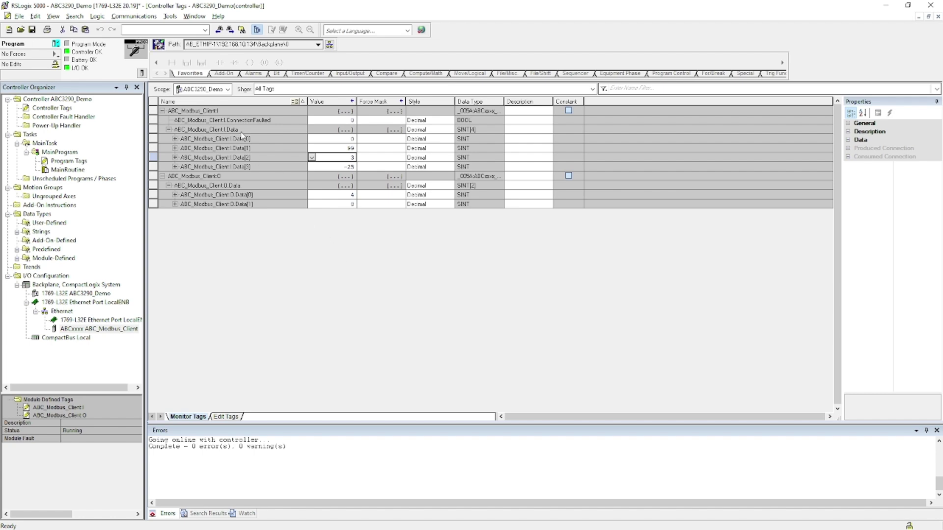
click(170, 16)
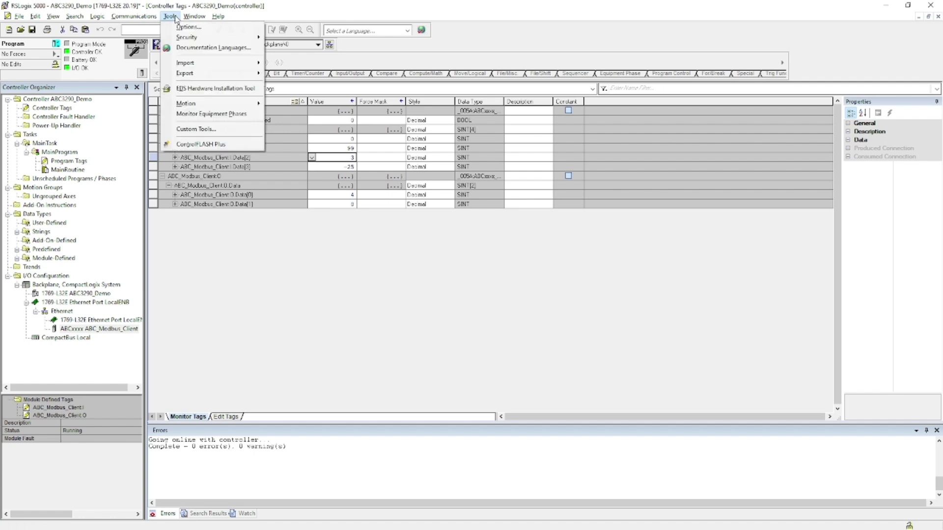
click(201, 93)
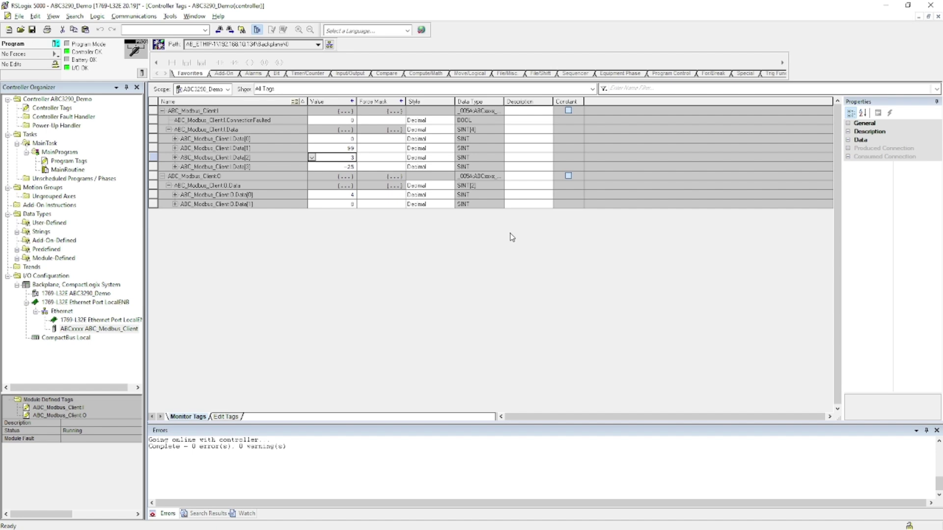
click(578, 389)
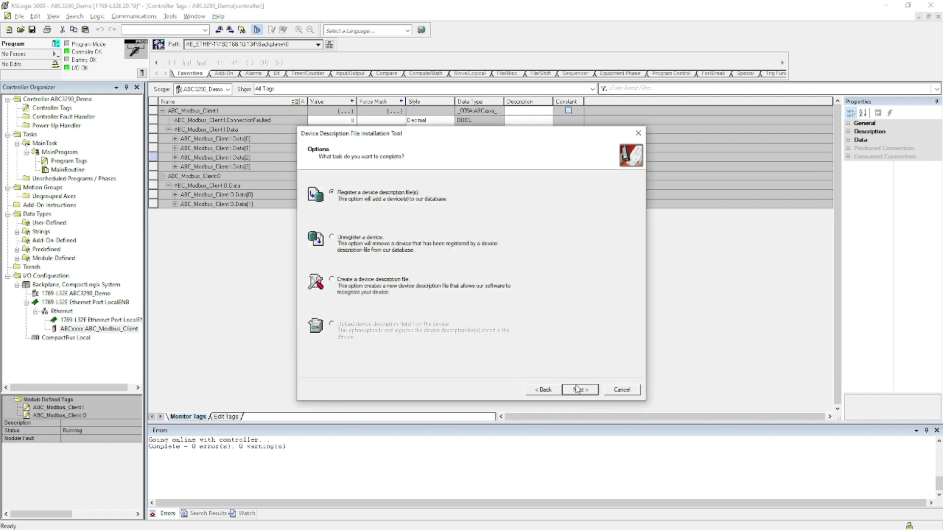
click(596, 393)
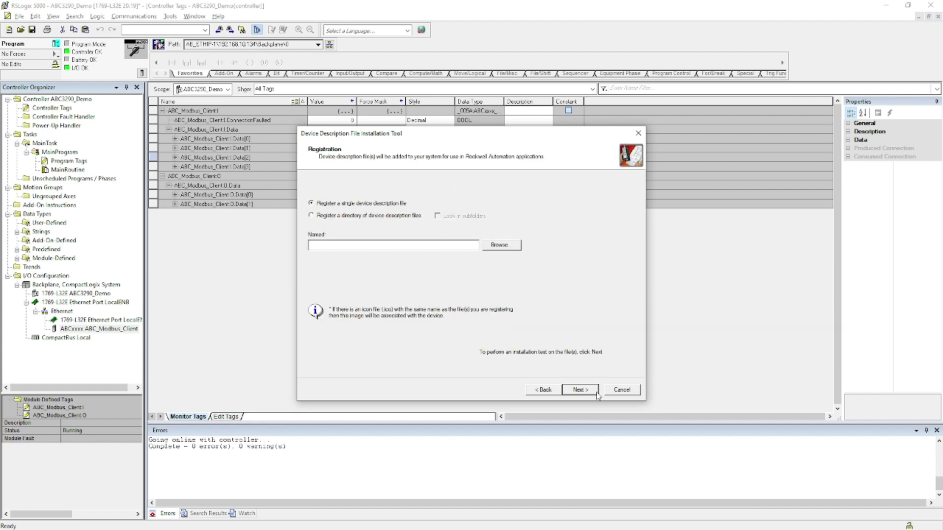
Choose 005A000C005D0100.eds from the Downloads folder EDS (3) and complete the Anybus Communicator registration
click(507, 248)
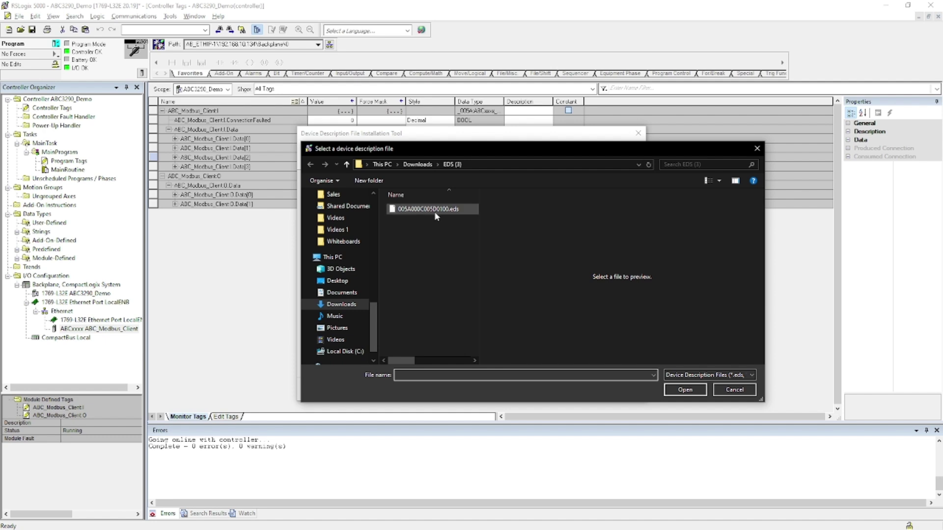
click(434, 210)
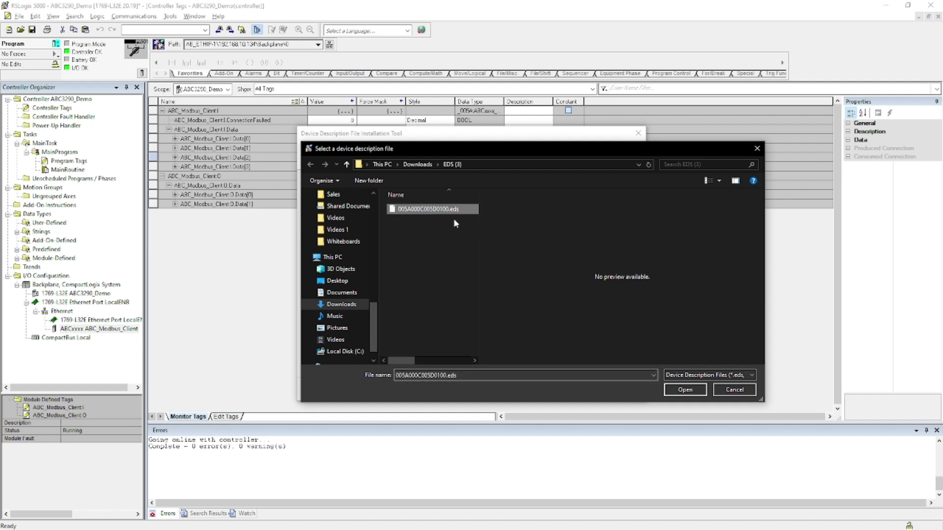
click(681, 392)
click(581, 390)
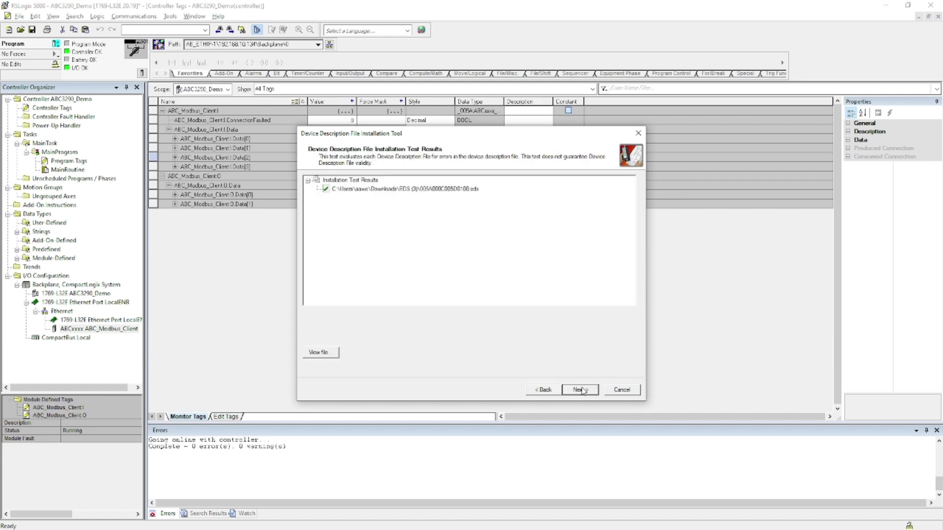
click(581, 390)
click(581, 390)
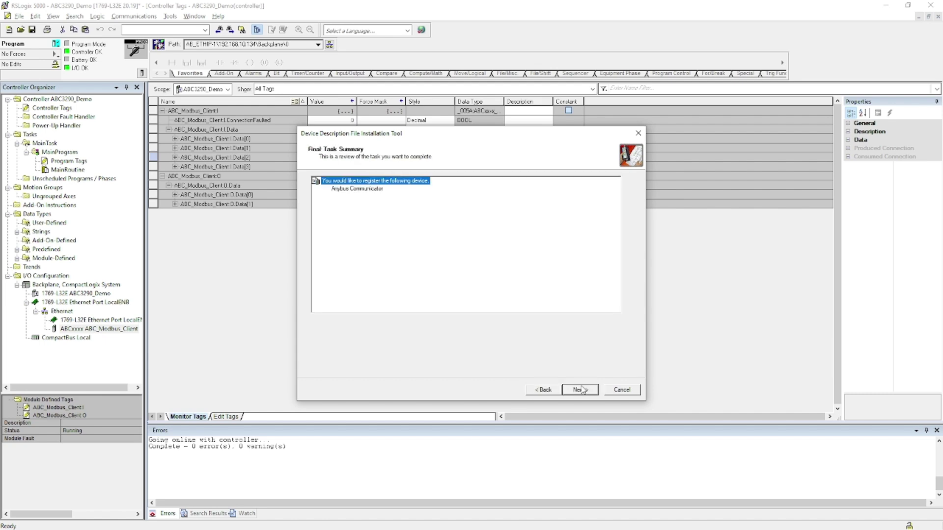
click(581, 390)
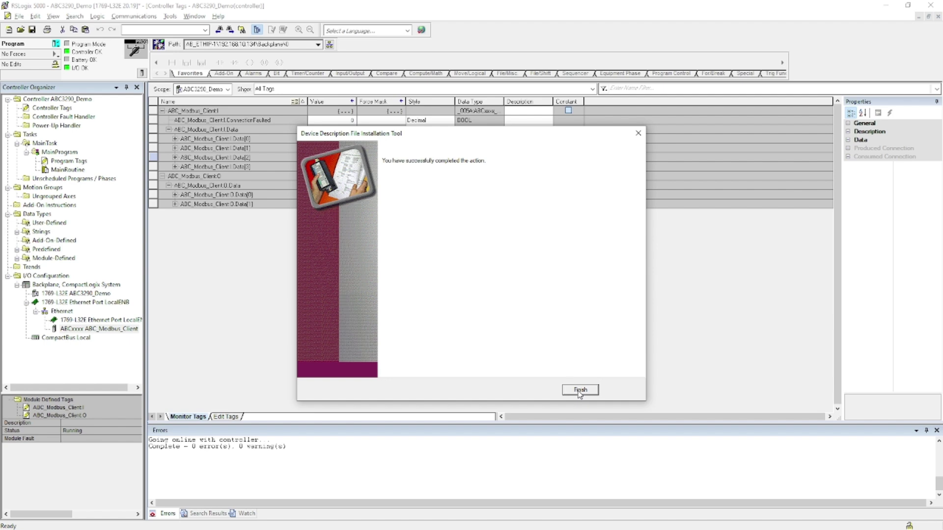
click(580, 391)
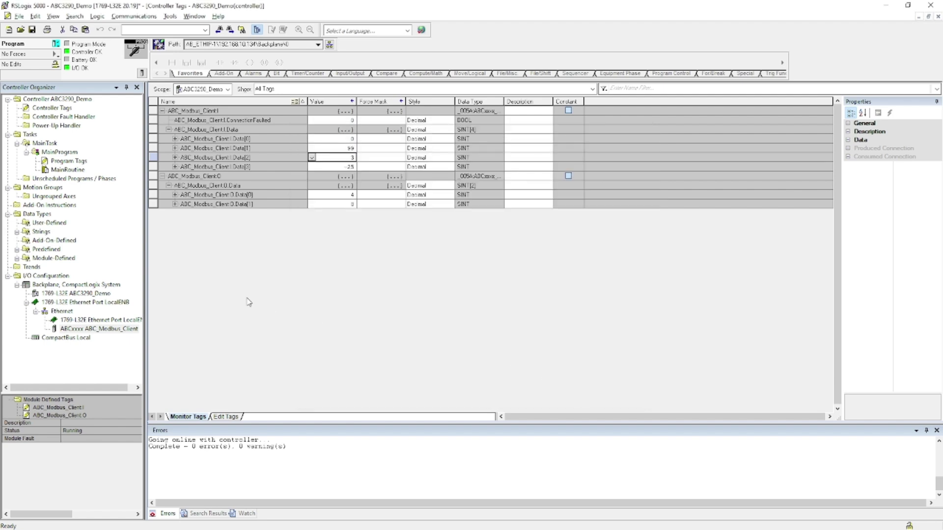
Start module discovery on the Ethernet network under I/O Configuration and switch to the module type catalog
click(62, 313)
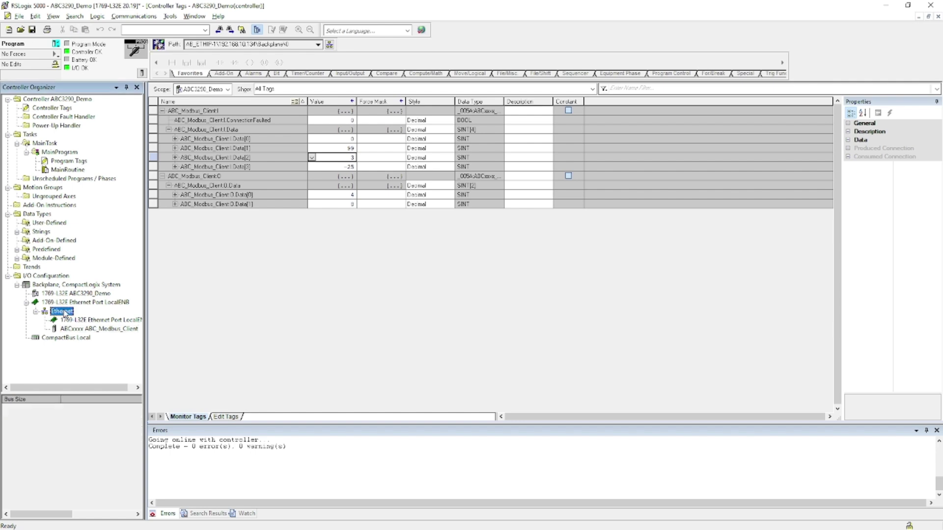
right_click(63, 311)
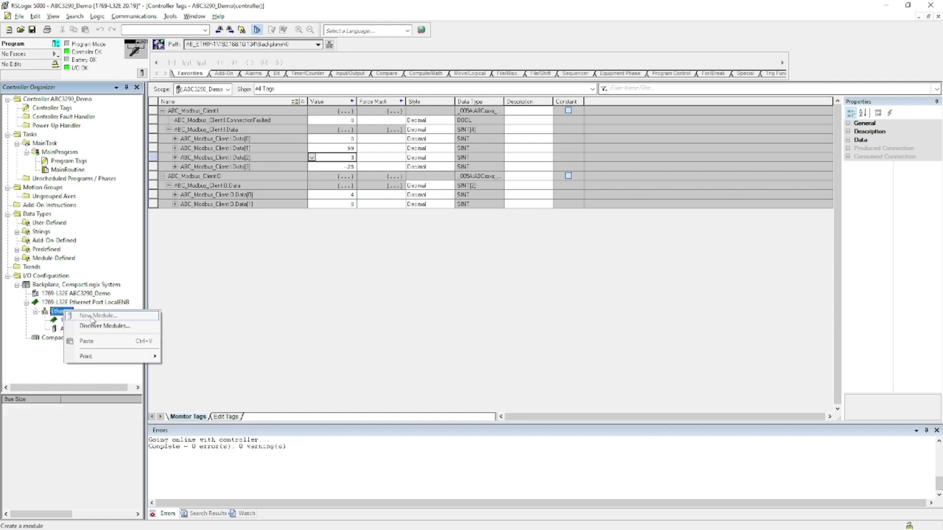
click(111, 326)
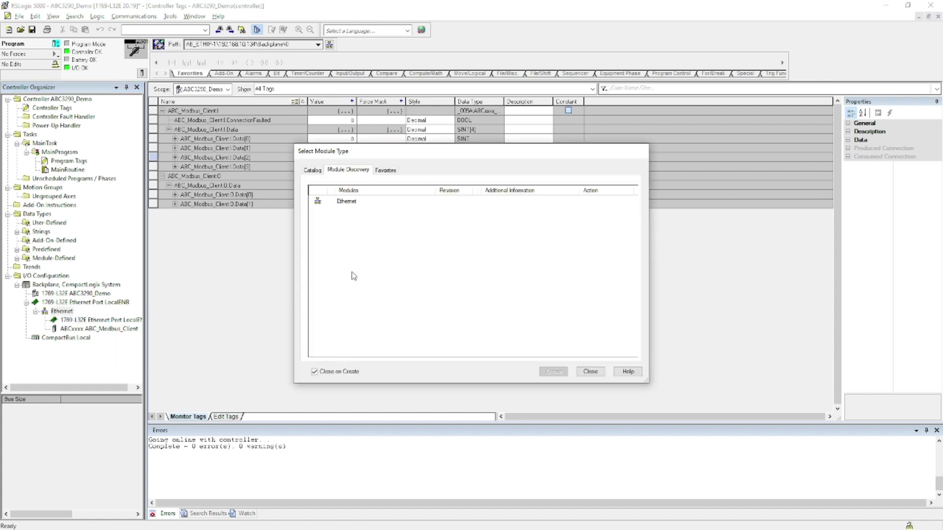
click(313, 170)
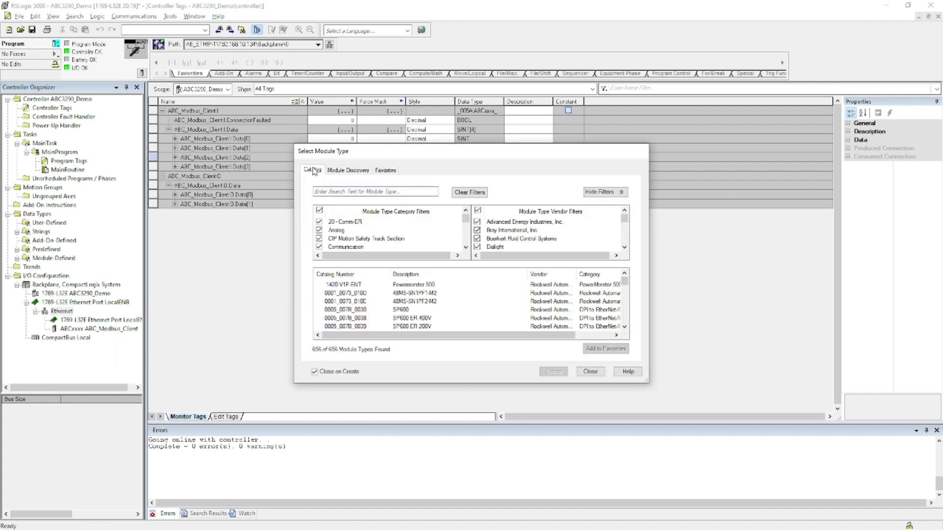
Filter the module catalog to vendor HMS Networks, select the ABCxxxx Anybus Communicator, and close the catalog without creating a module
click(478, 210)
scroll(506, 233, down, 3)
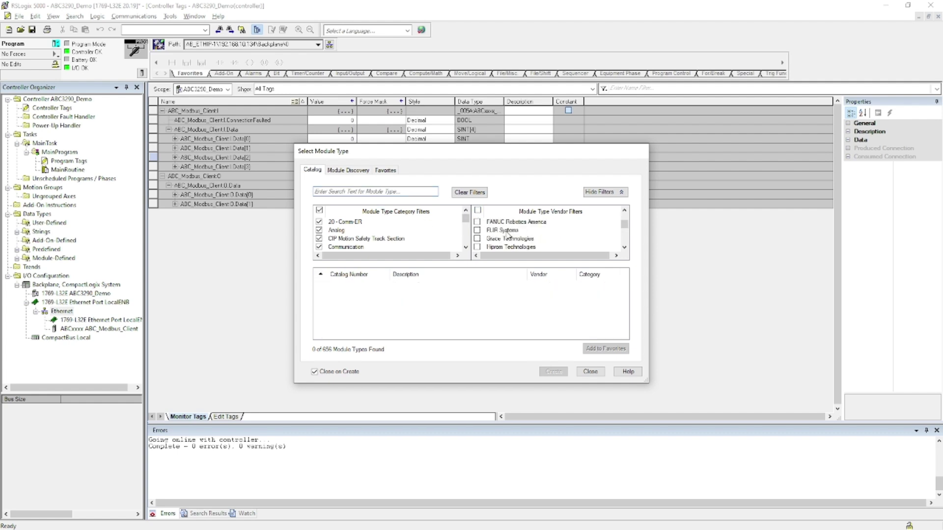
scroll(508, 234, down, 1)
click(477, 230)
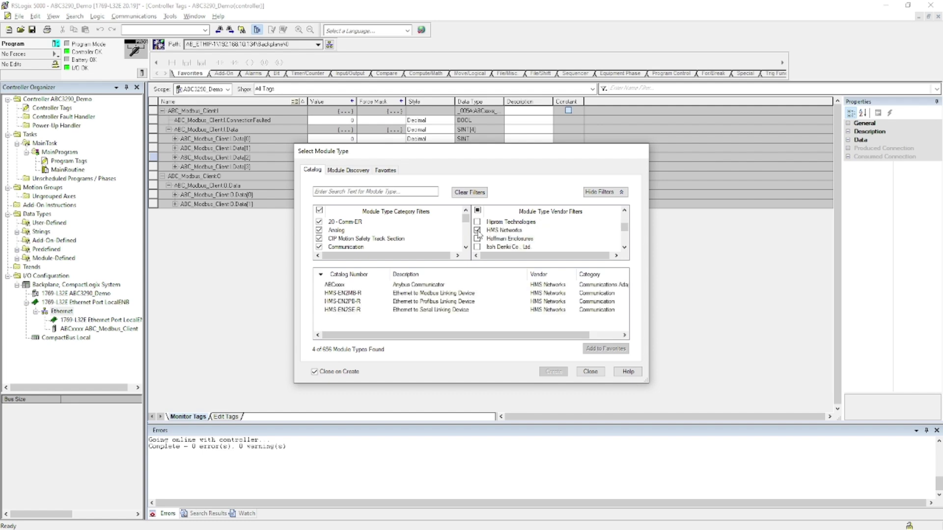
click(392, 286)
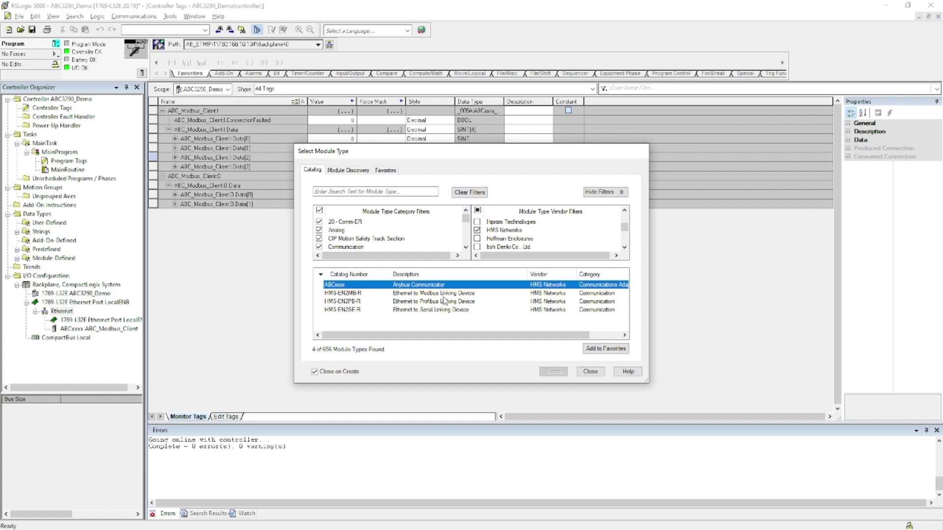
click(590, 372)
Review the ABC_Modbus_Client module properties and its Module Definition with the input and output sizes, and open the controller tags
right_click(69, 315)
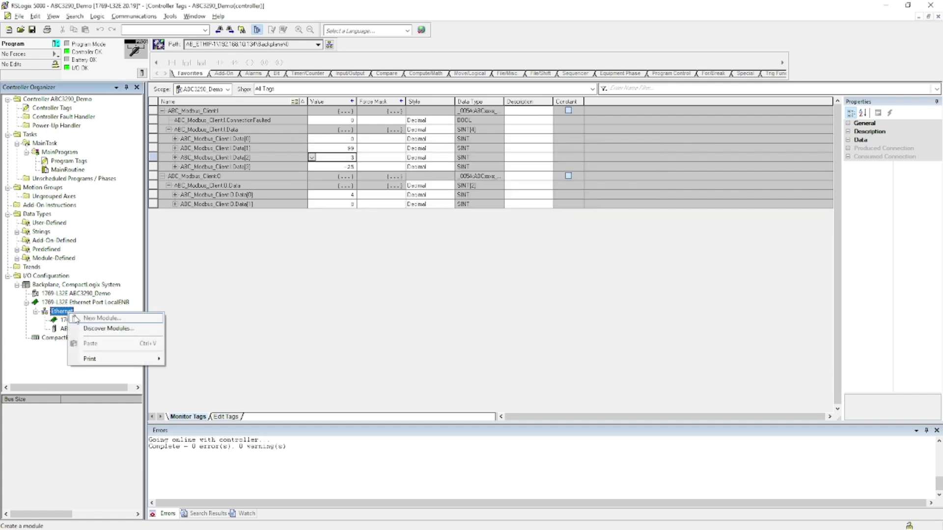
click(234, 324)
right_click(93, 330)
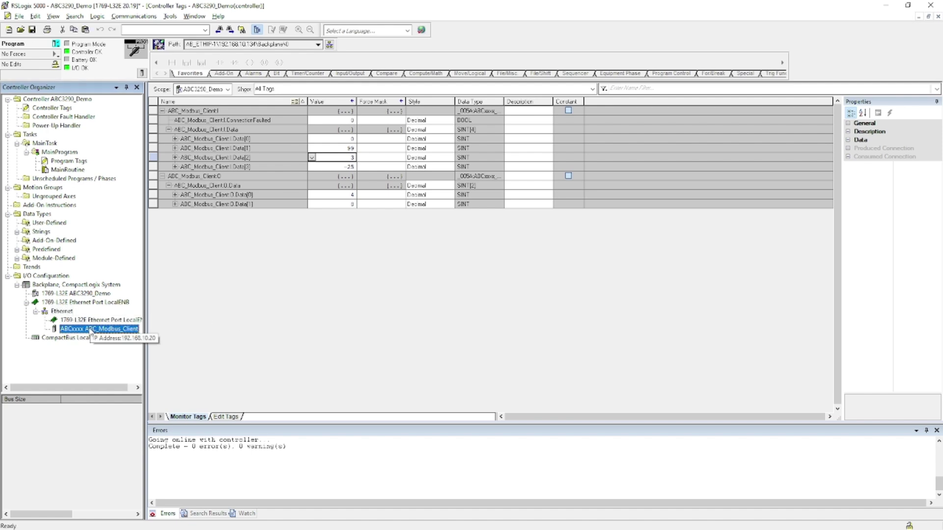
click(127, 420)
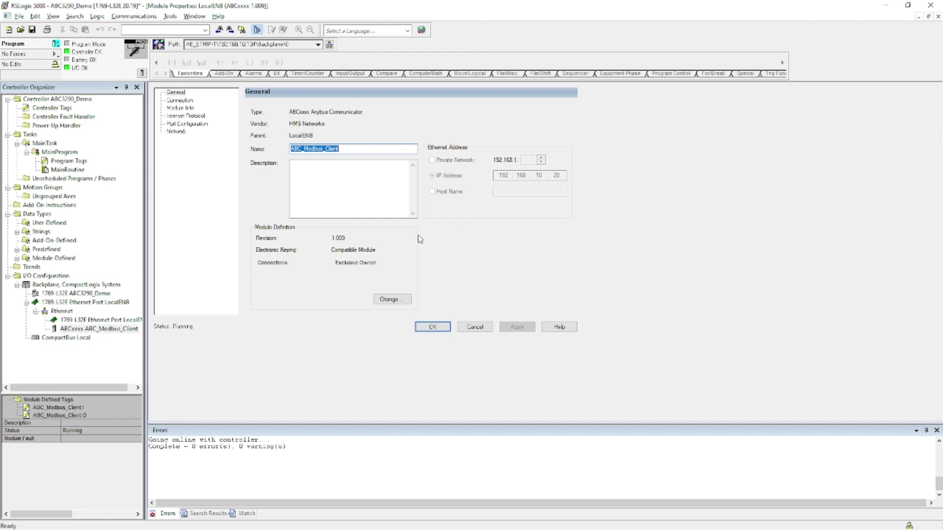
click(385, 301)
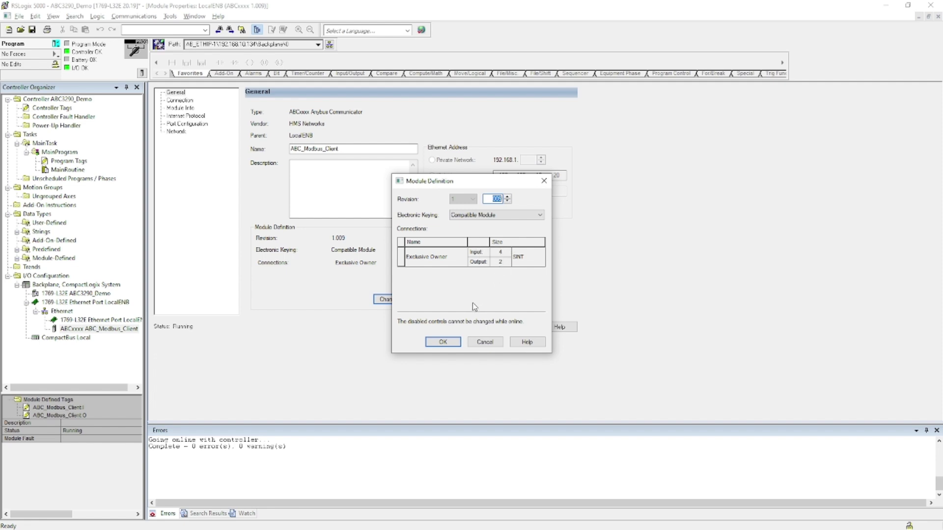
click(447, 343)
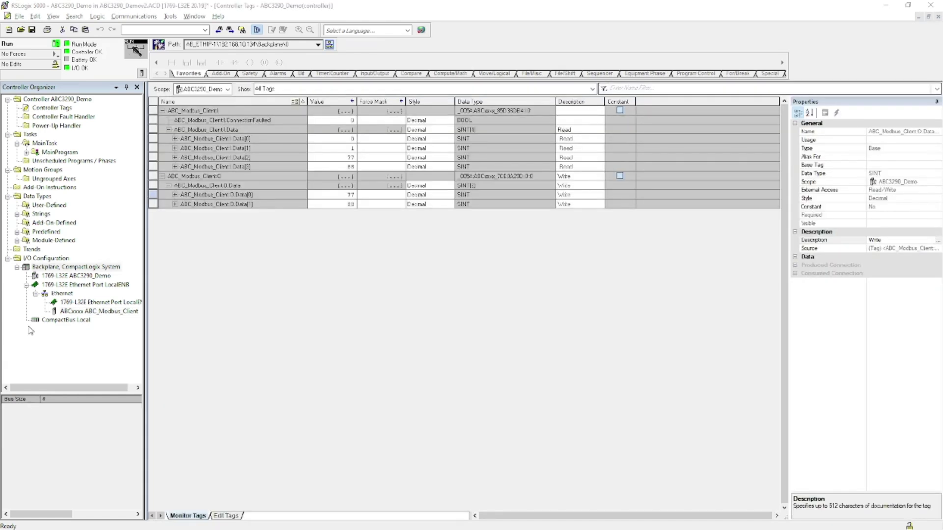
double_click(67, 109)
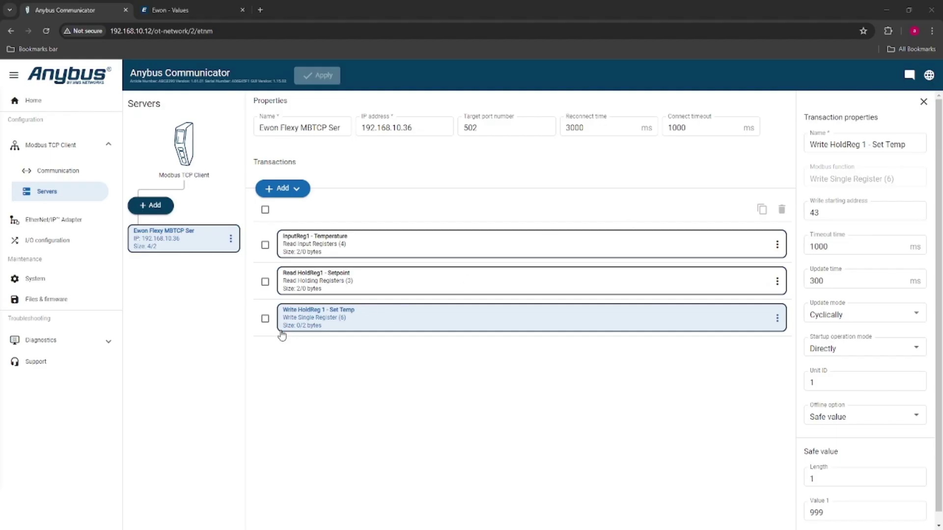
Switch to the Anybus Communicator web interface and start live I/O data monitoring with values in decimal
click(100, 348)
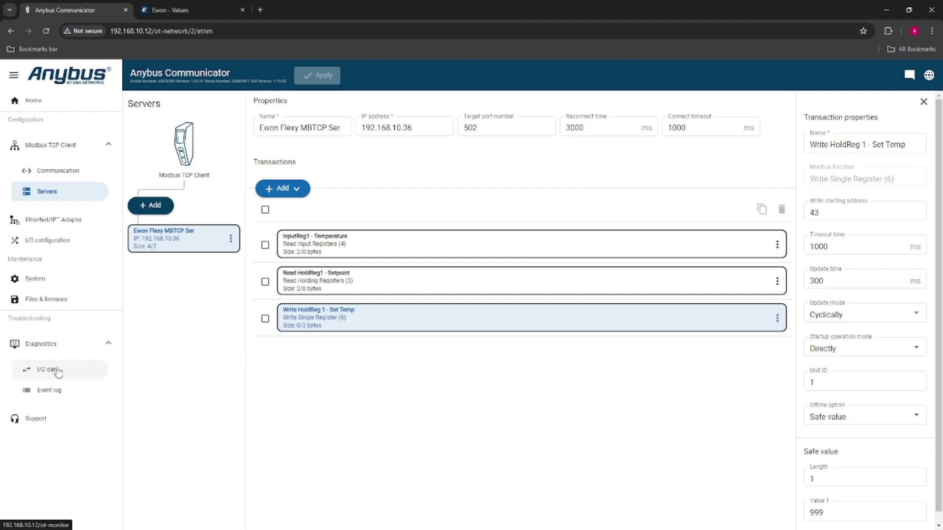
click(73, 370)
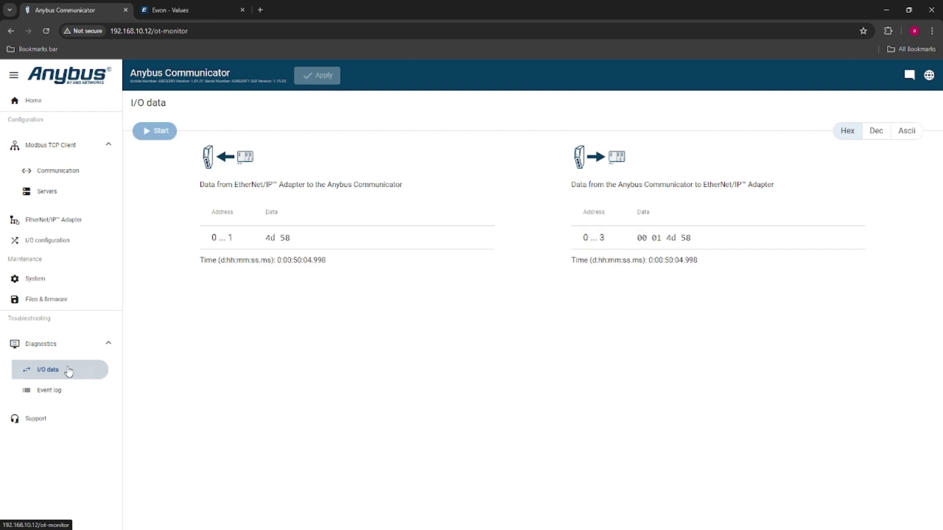
click(160, 131)
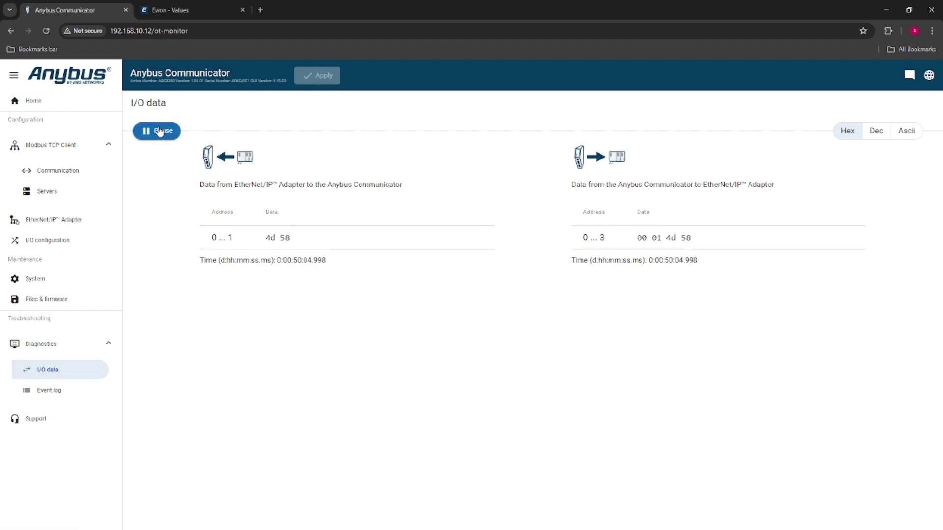
click(868, 139)
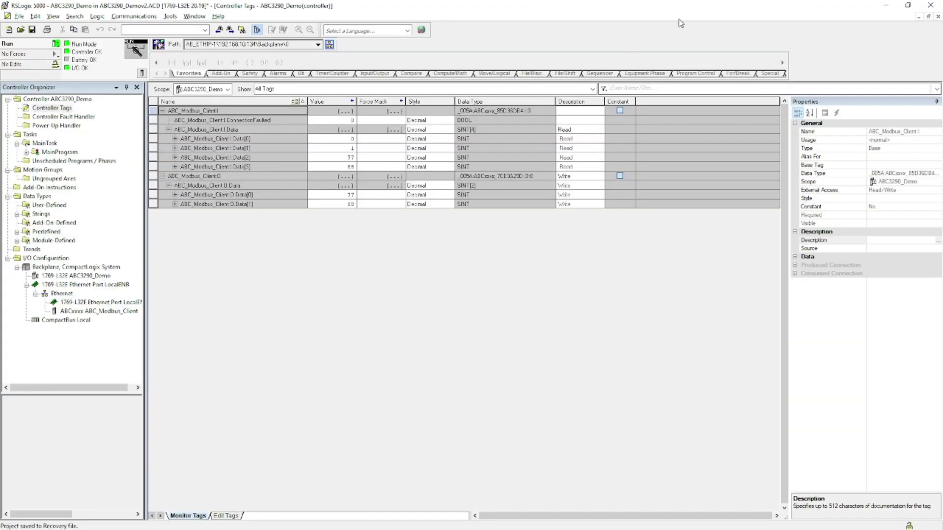
Arrange the RSLogix 5000 window below the Communicator's live I/O data and set output tag ABC_Modbus_Client:O.Data[0] to 55
click(908, 5)
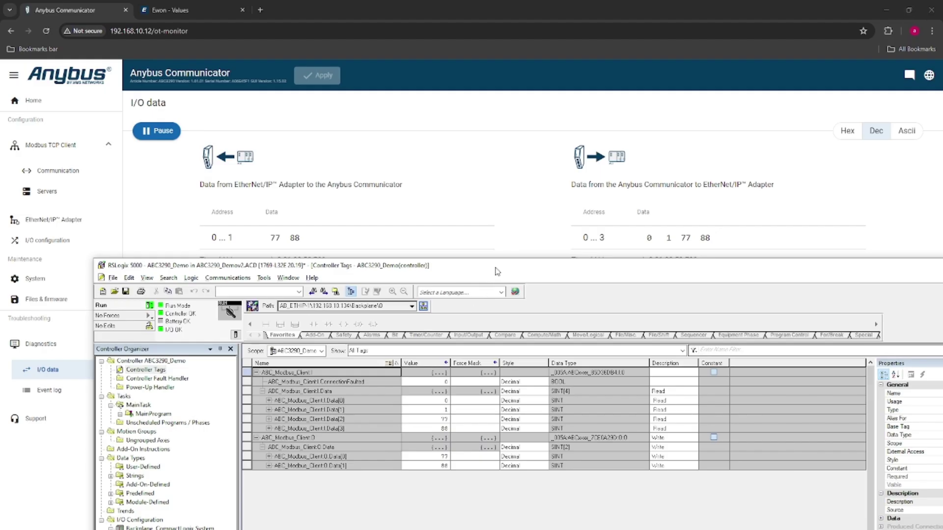
drag(497, 271, 393, 290)
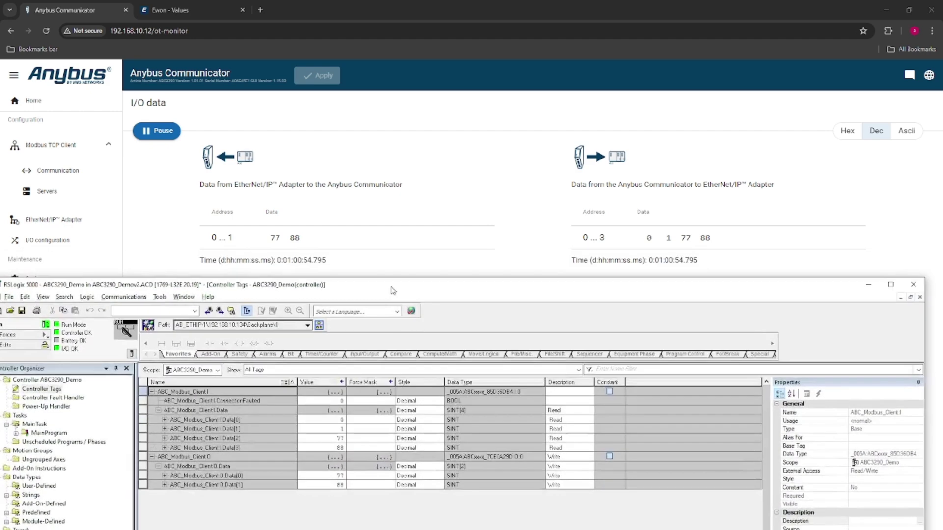
click(337, 476)
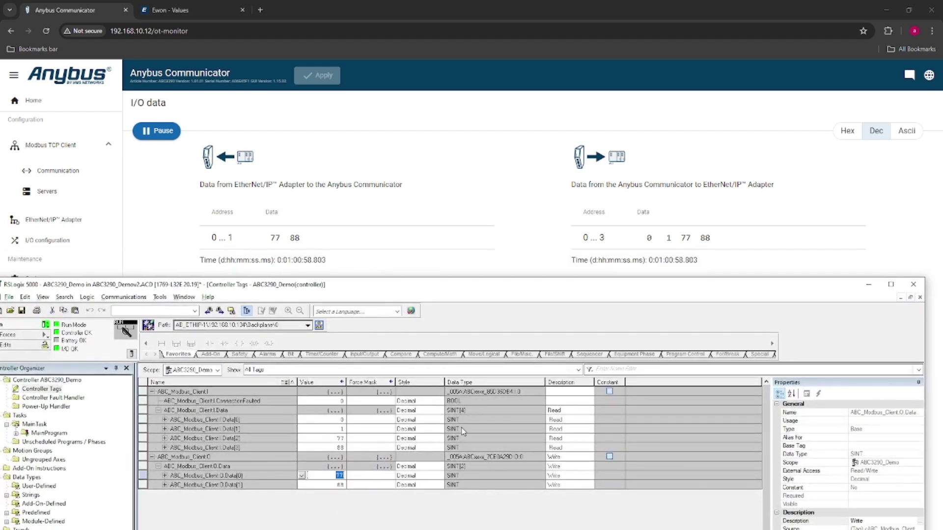
text(77)
key(BackSpace)
key(BackSpace)
text(55)
key(Return)
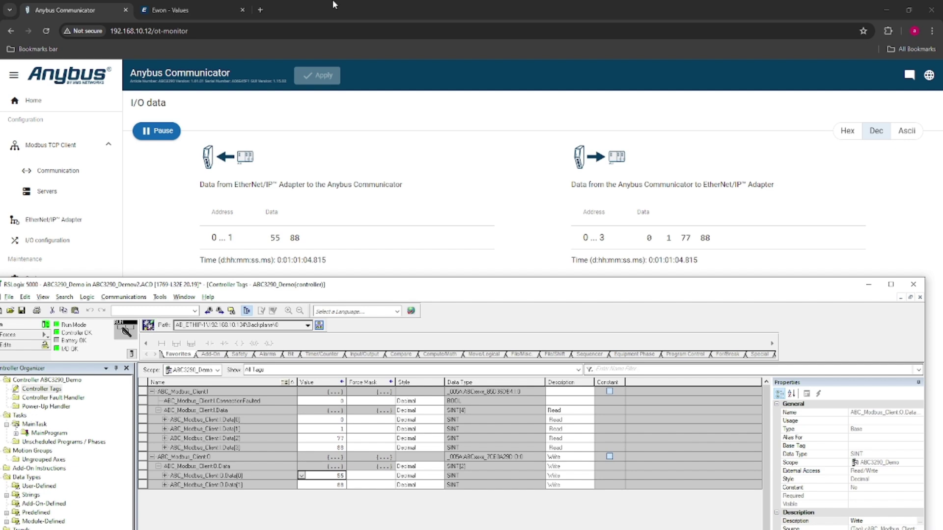
click(373, 447)
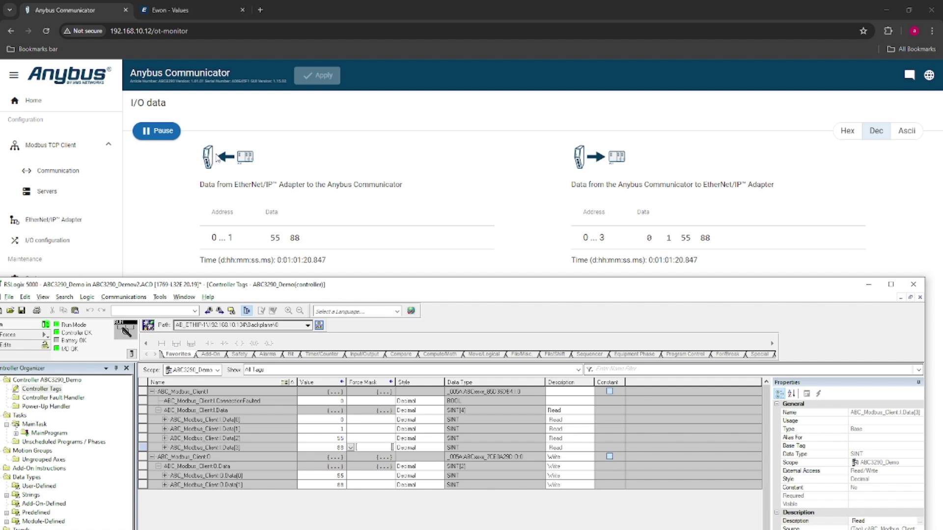
Set output tag ABC_Modbus_Client:O.Data[1] to 44 and check the matching input tags
click(343, 486)
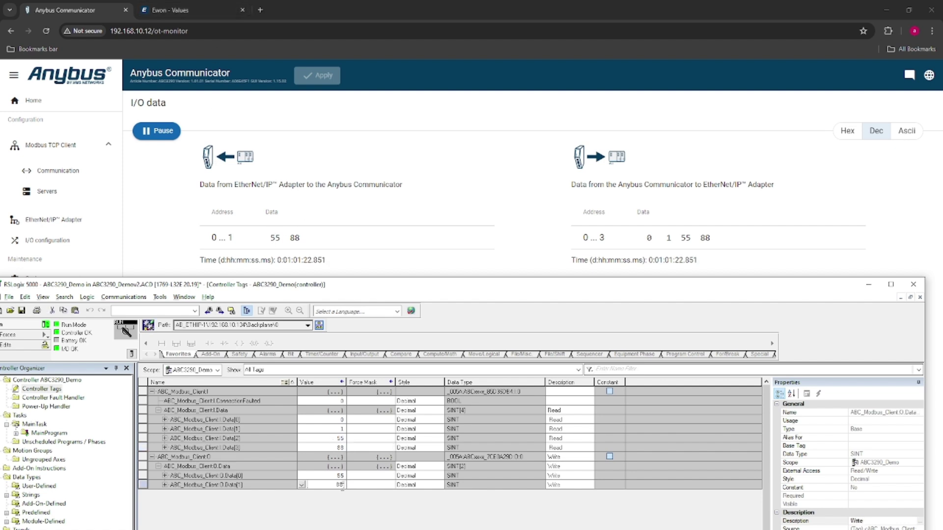
click(346, 370)
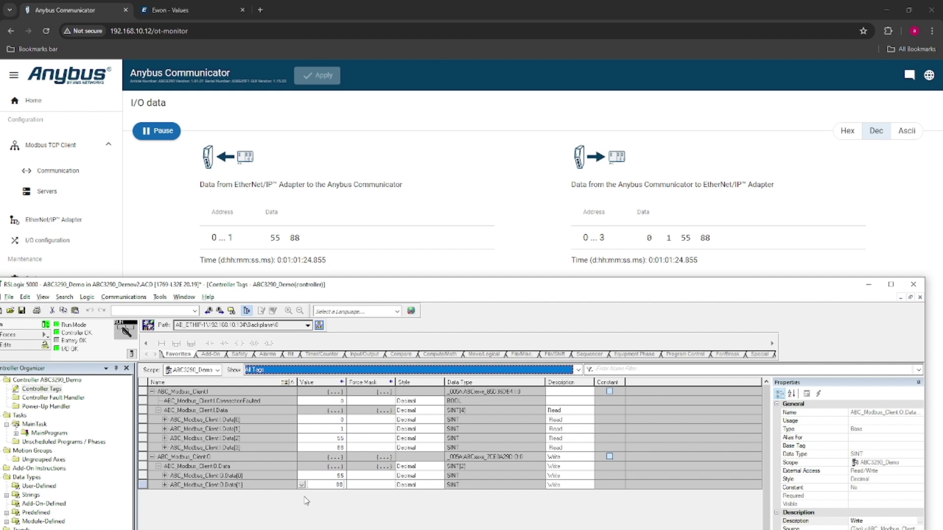
click(337, 485)
text(44)
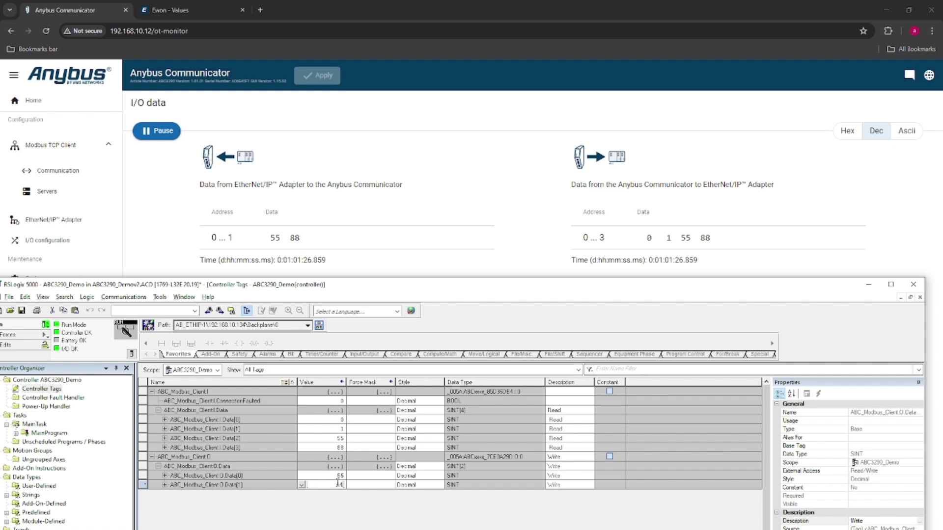
key(Return)
click(361, 421)
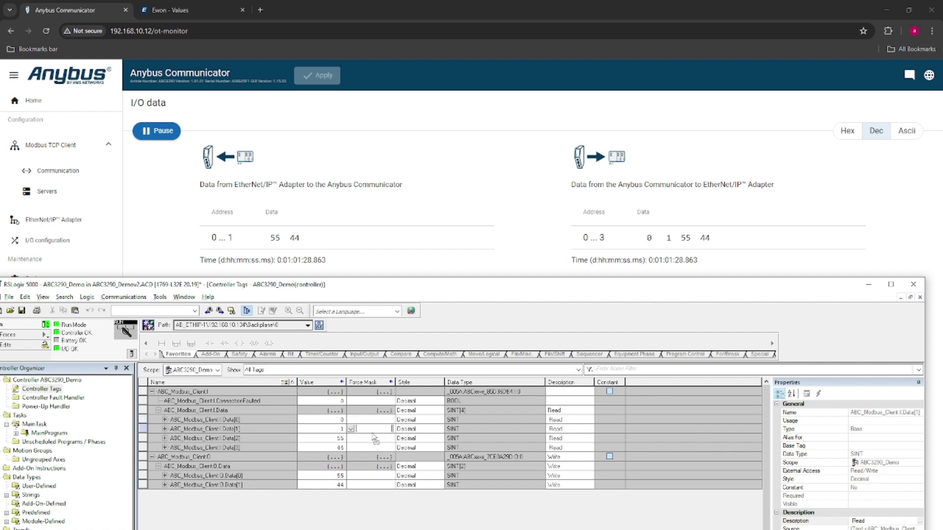
click(373, 438)
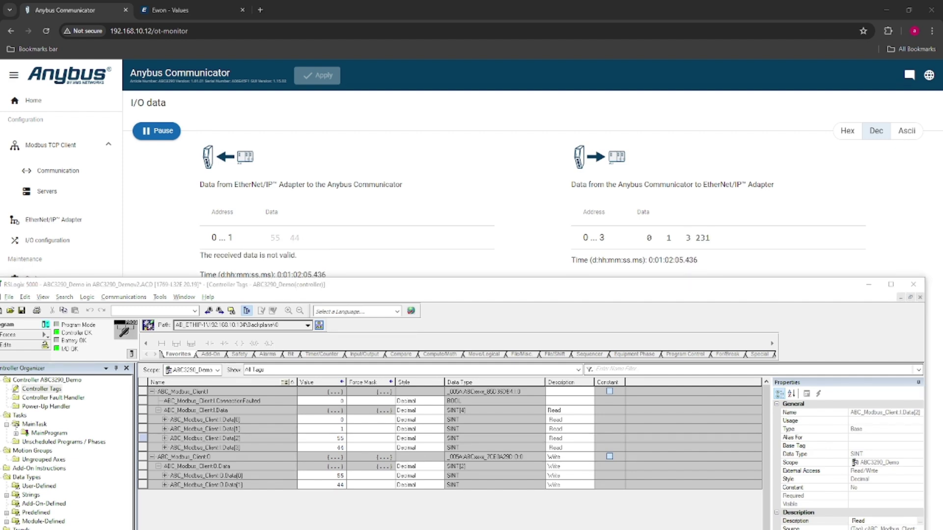
With the controller in Program Mode, set output tag ABC_Modbus_Client:O.Data[0] to 11
click(339, 476)
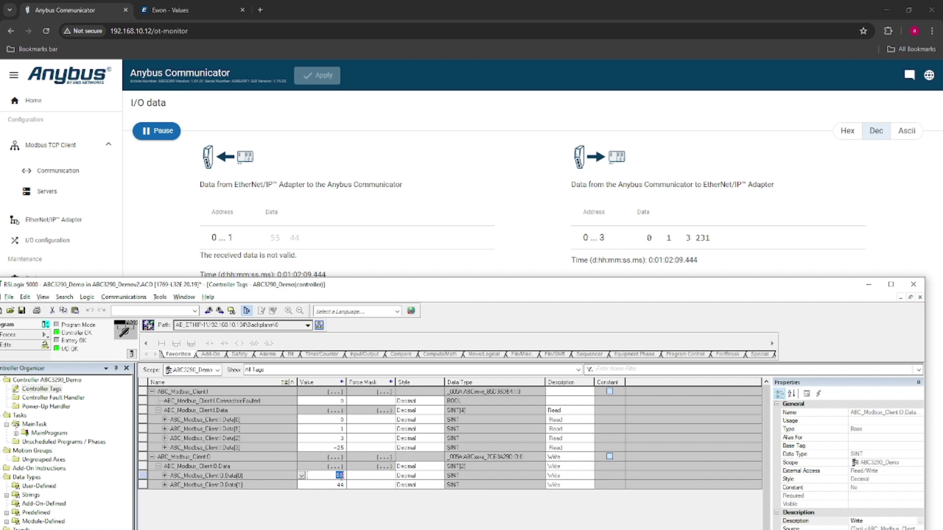
key(Return)
click(424, 431)
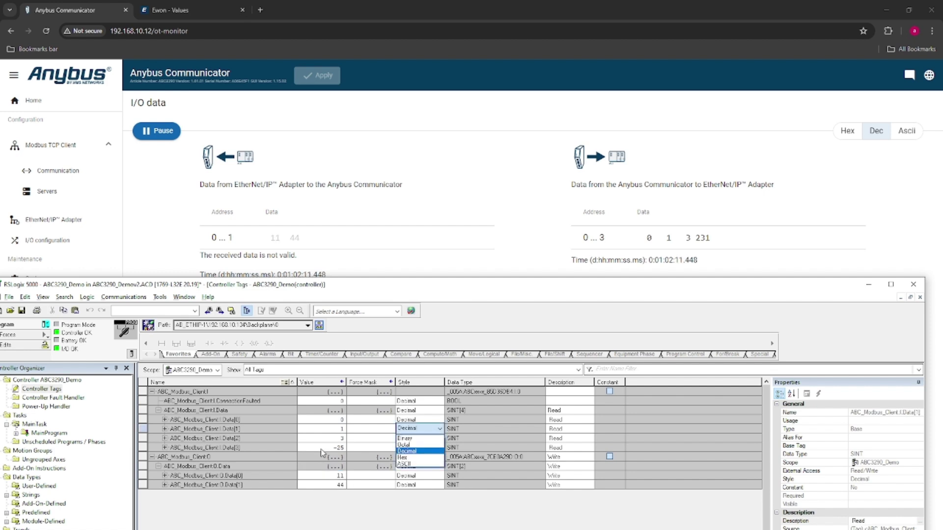